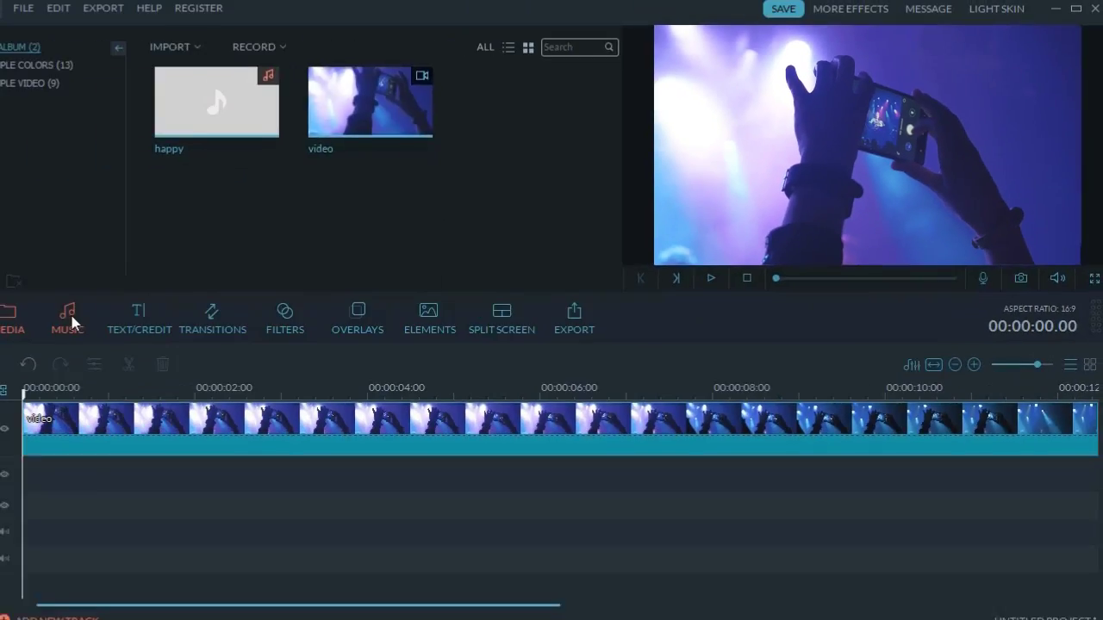
# - Launch Filmora in Full Feature Mode to start an empty untitled project
pyautogui.click(86, 310)
pyautogui.moveTo(620, 82); pyautogui.dragTo(620, 149)
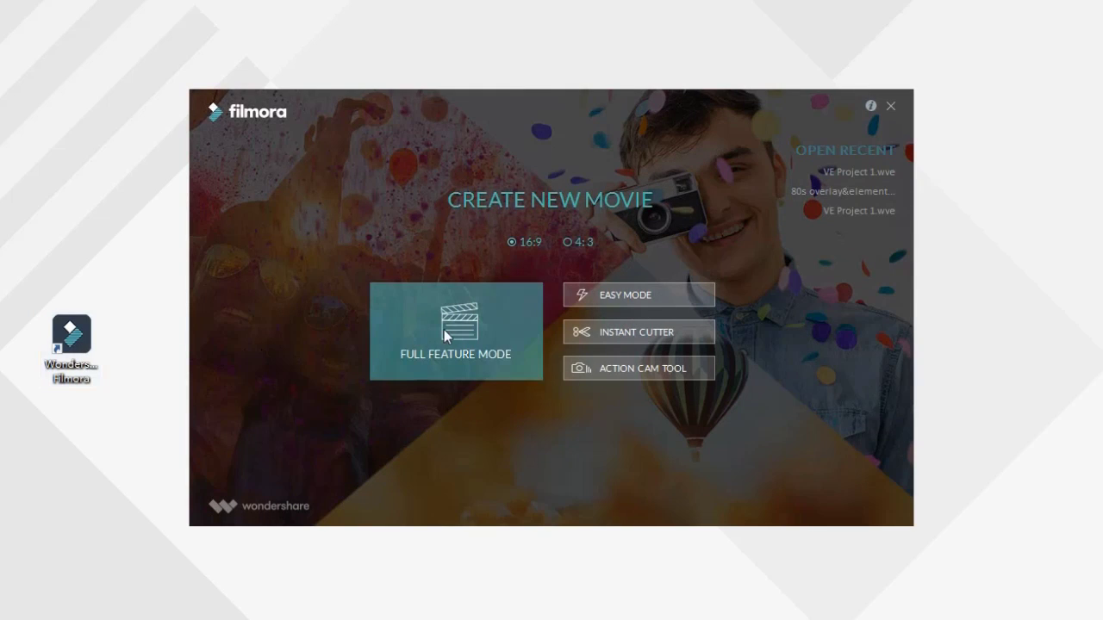
pyautogui.click(444, 329)
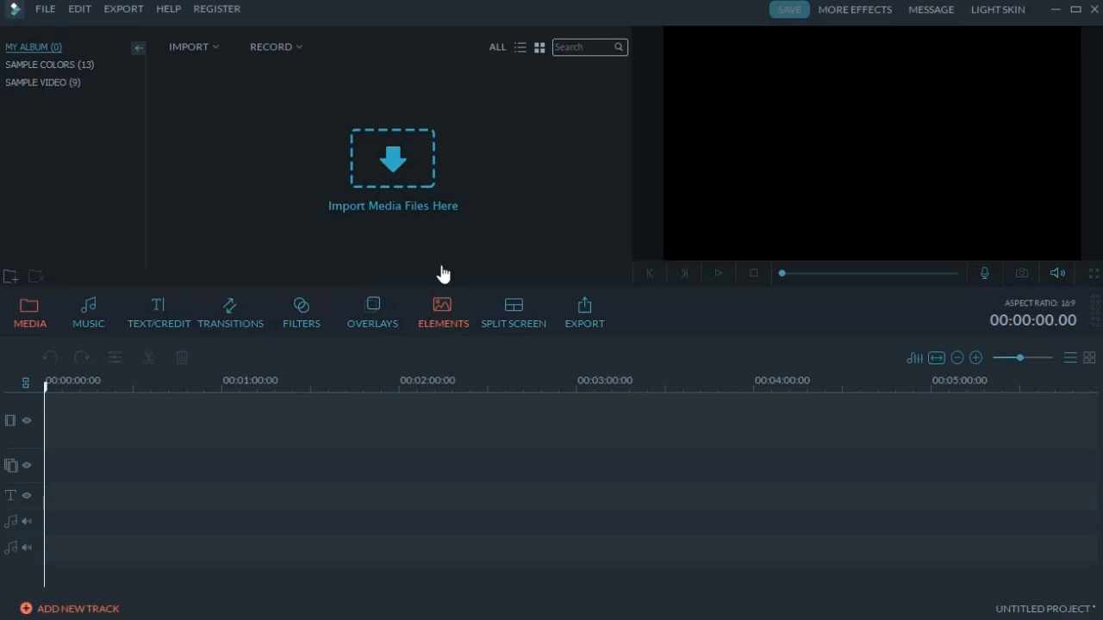
# - Import video.mp4 and happy.mp3 and drag both clips onto the timeline
pyautogui.click(389, 157)
pyautogui.moveTo(390, 189); pyautogui.dragTo(184, 120)
pyautogui.click(533, 374)
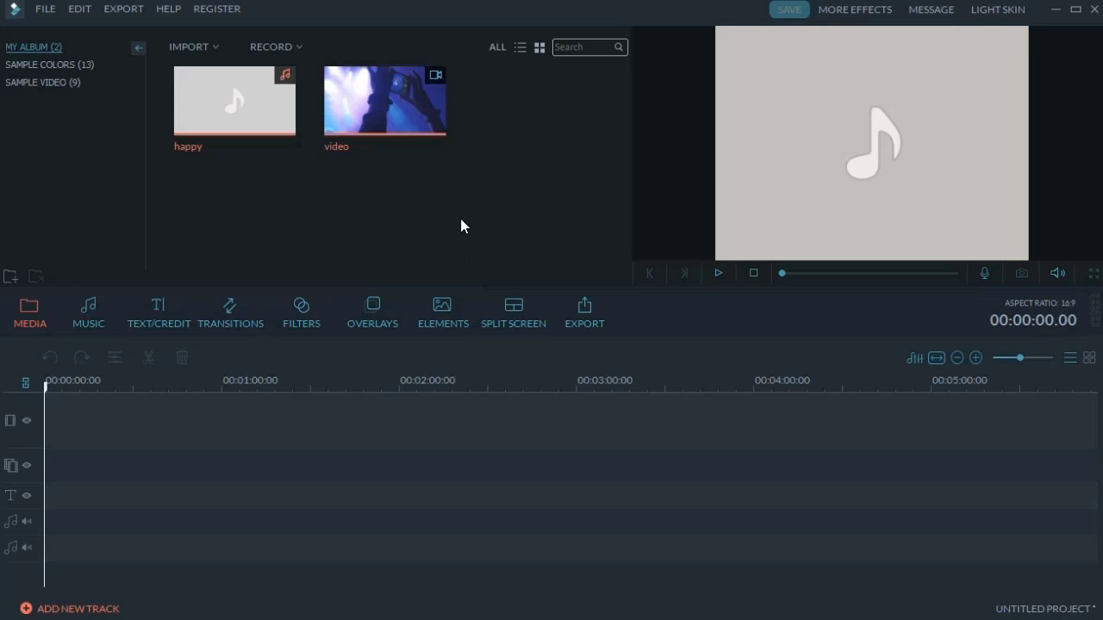
pyautogui.moveTo(461, 217); pyautogui.dragTo(237, 102)
pyautogui.moveTo(249, 160); pyautogui.dragTo(81, 416)
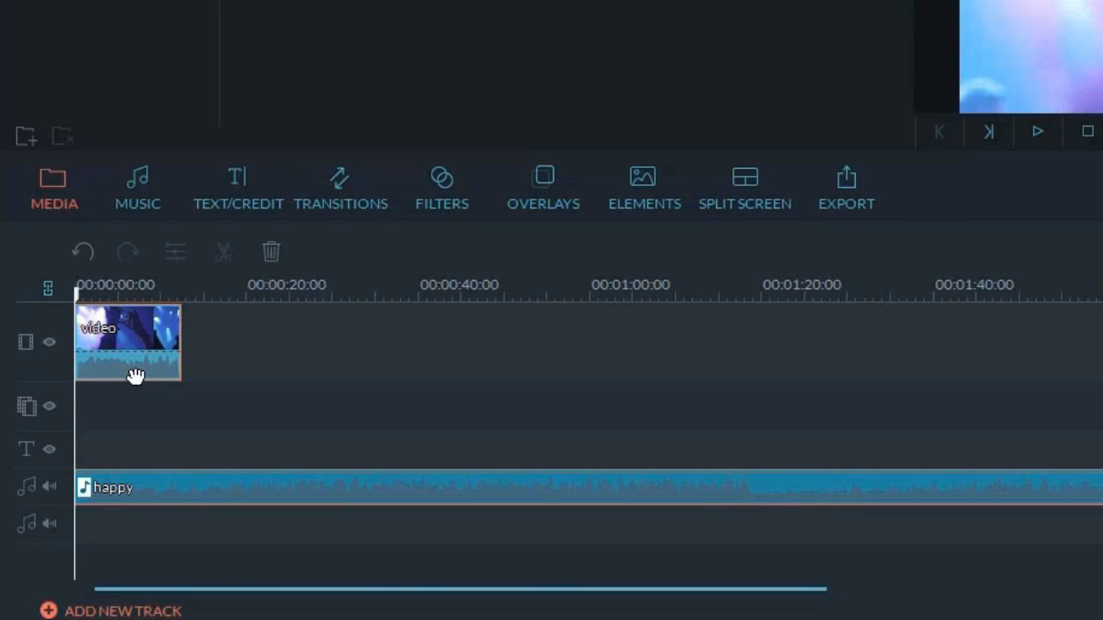
# - Detach the video clip's audio, then delete that detached audio and the happy.mp3 clip
pyautogui.rightClick(124, 311)
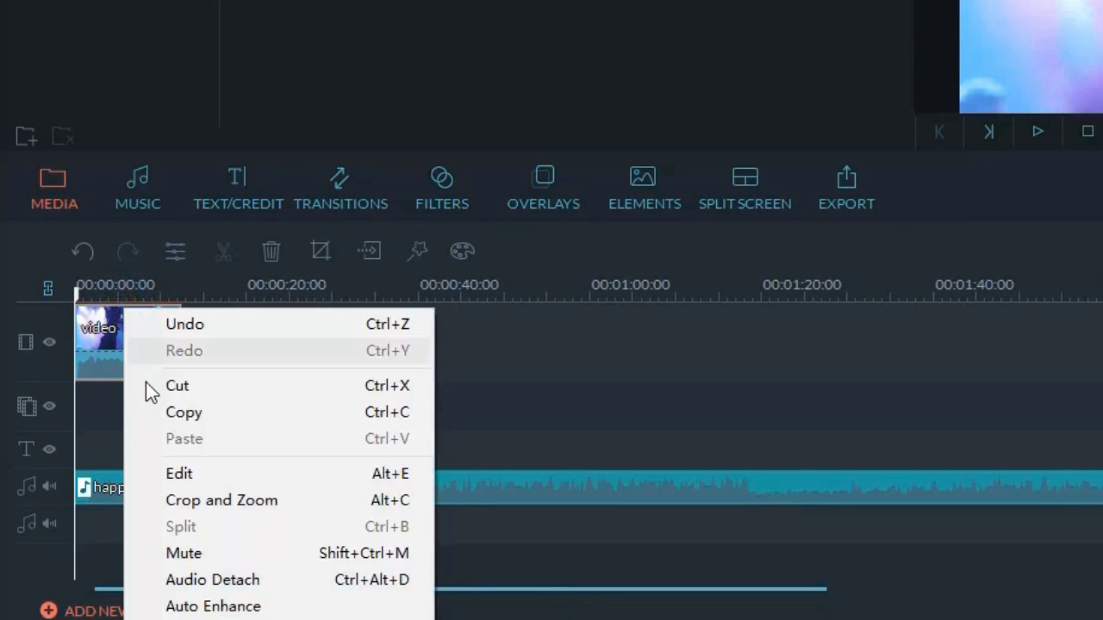
pyautogui.click(282, 573)
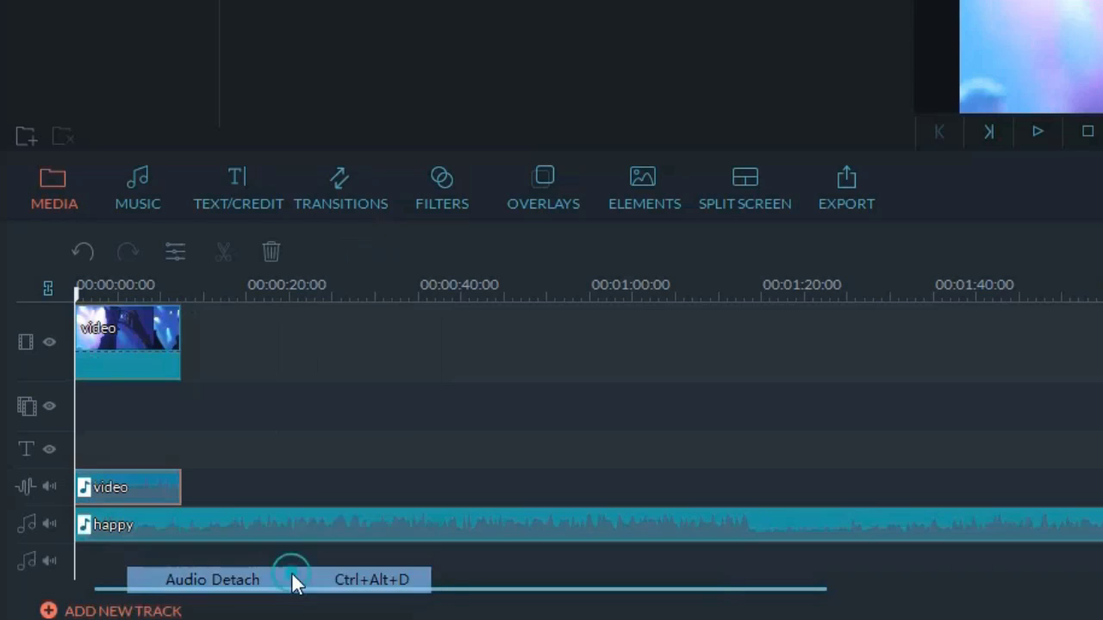
pyautogui.click(162, 491)
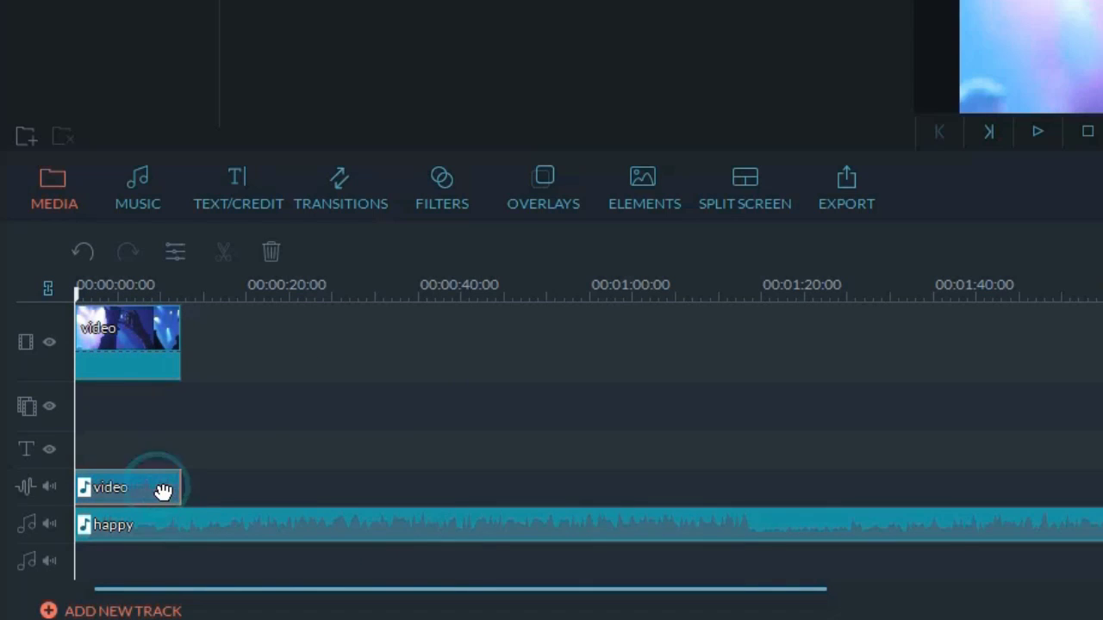
pyautogui.click(273, 251)
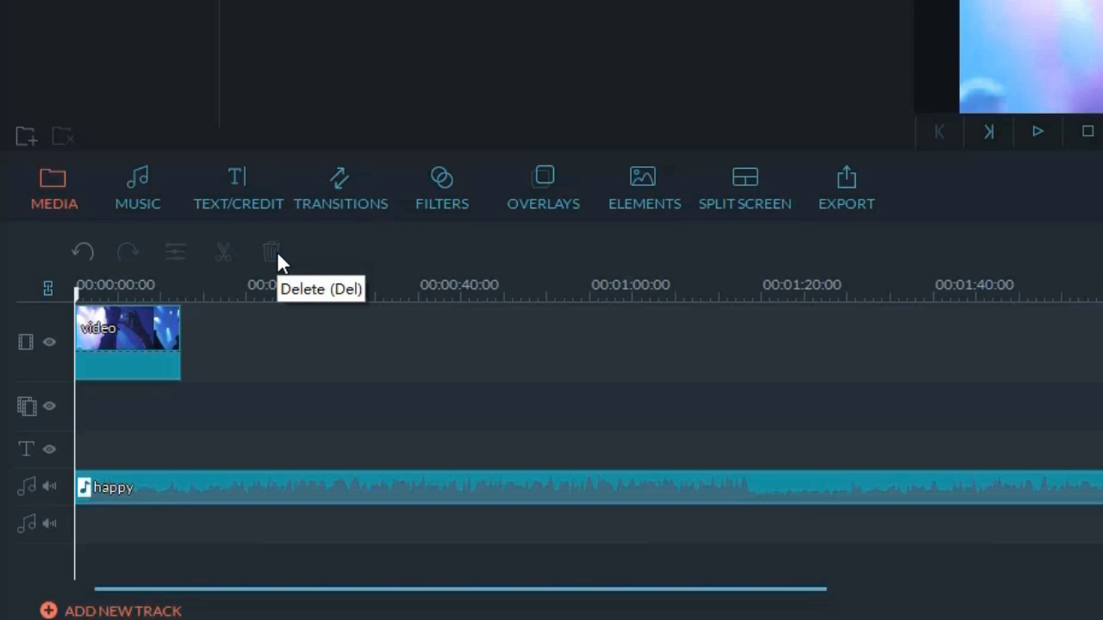
pyautogui.click(170, 490)
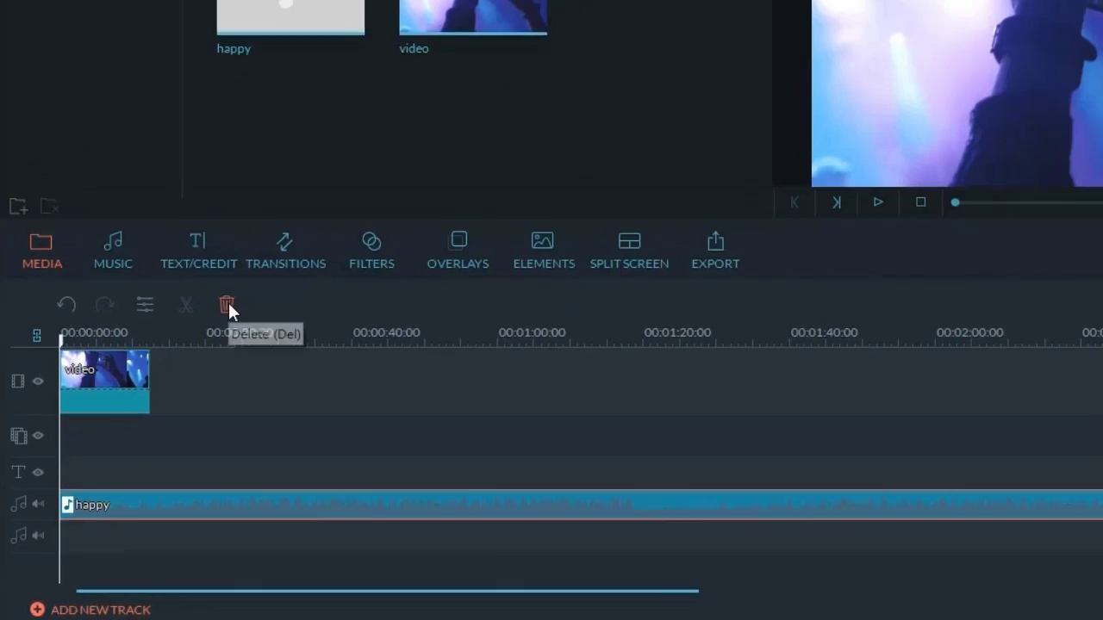
pyautogui.click(262, 251)
# - Zoom the timeline to fit and add 'Martin Rose - Riding On' from the Music library to the audio track
pyautogui.click(936, 357)
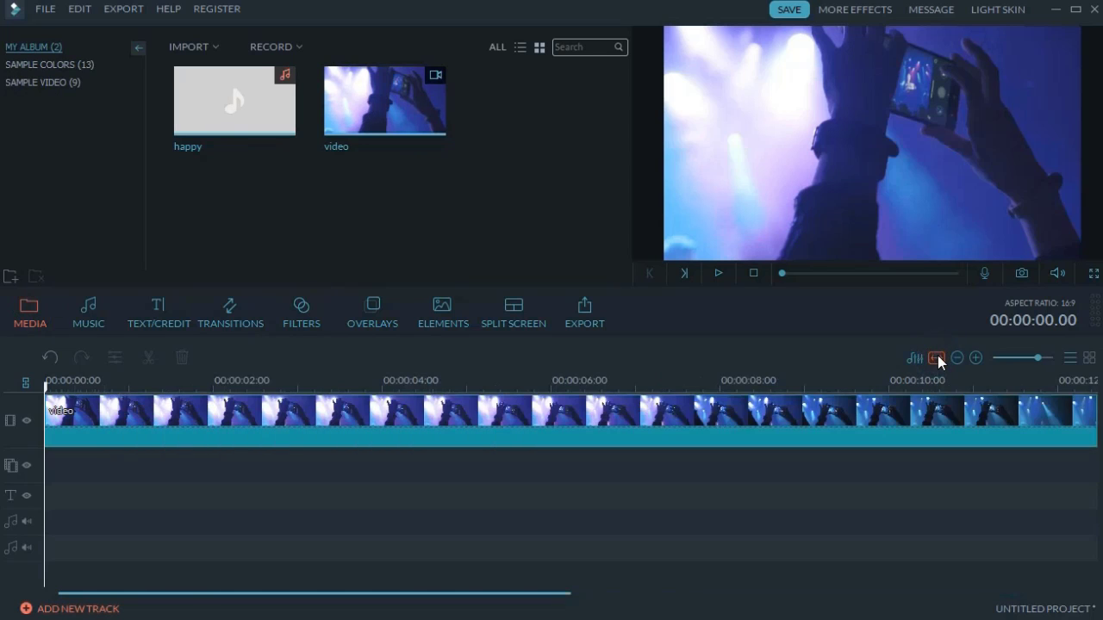
pyautogui.click(92, 330)
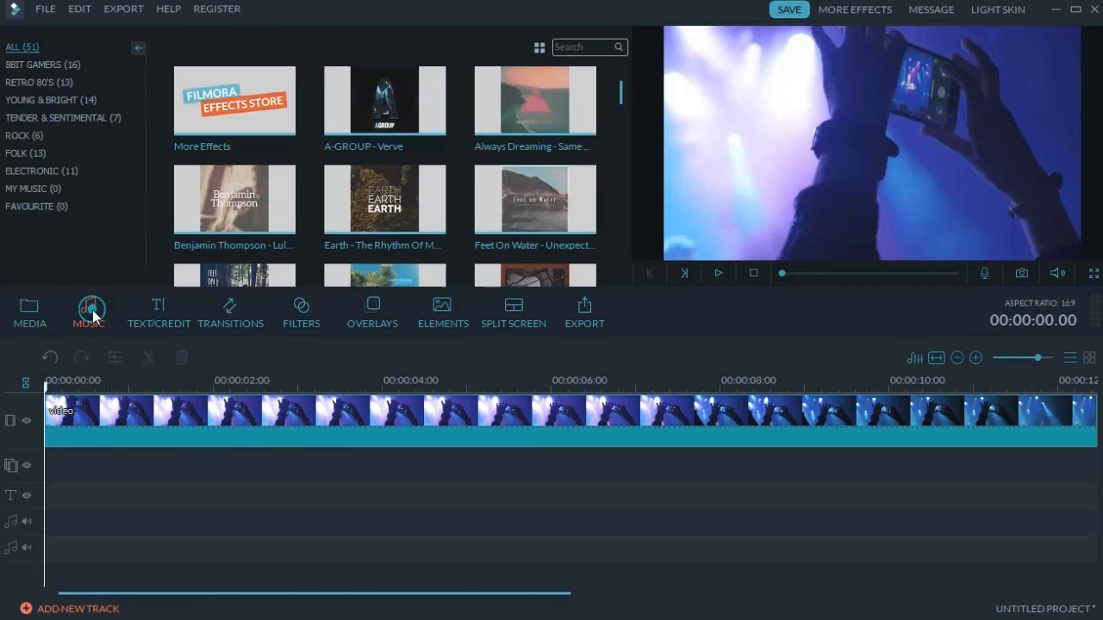
pyautogui.moveTo(620, 95); pyautogui.dragTo(617, 143)
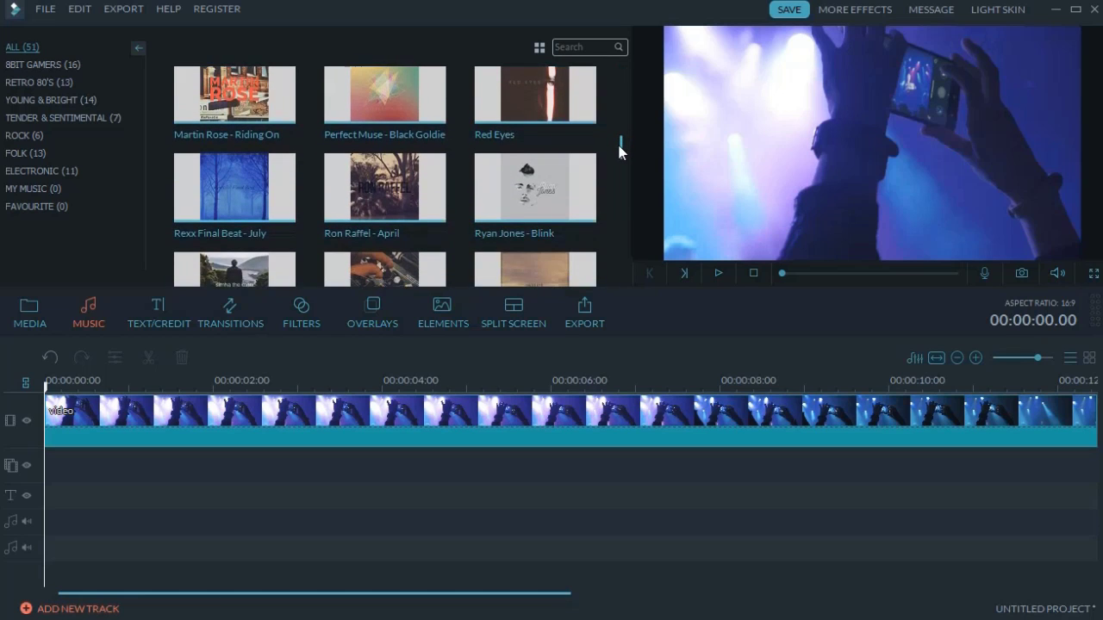
pyautogui.click(269, 138)
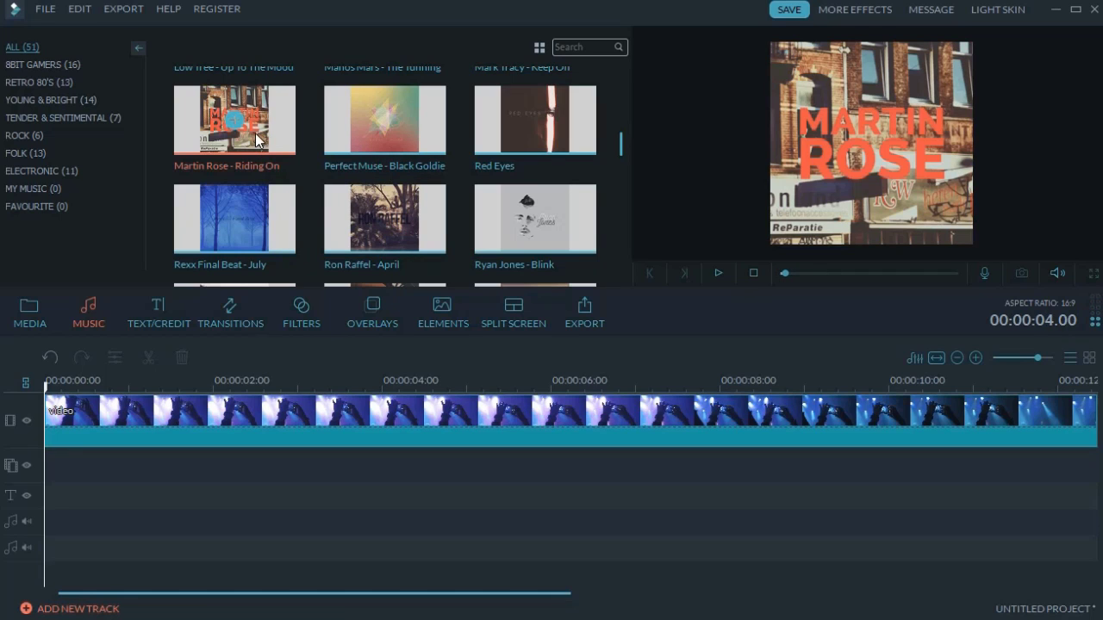
pyautogui.moveTo(258, 133); pyautogui.dragTo(53, 504)
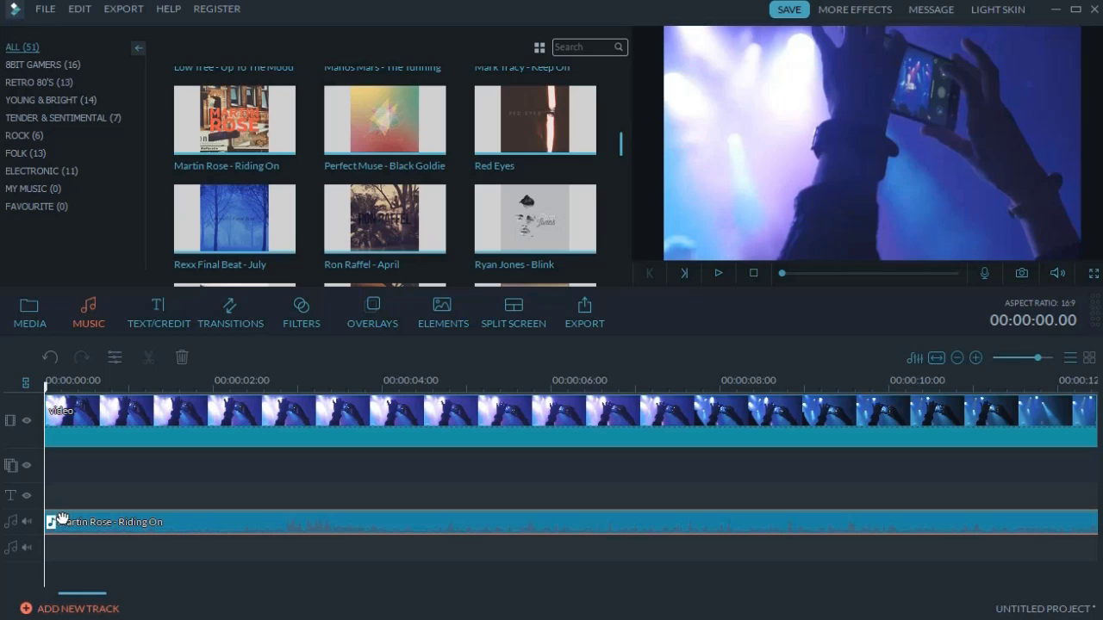
pyautogui.click(25, 318)
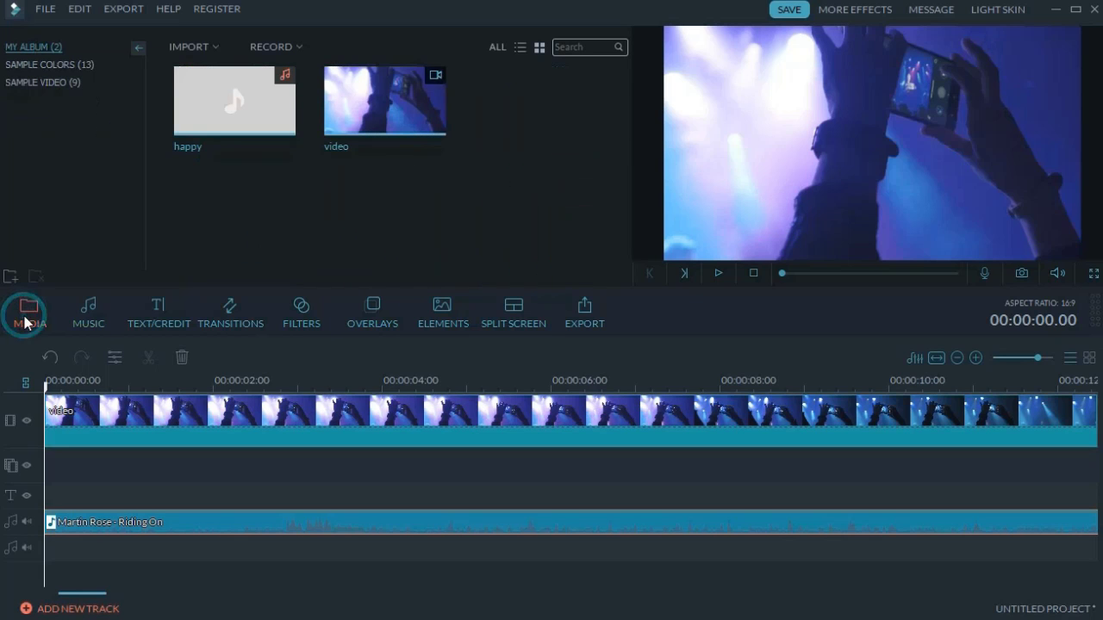
# - Record a voiceover and keep it, placing clip '2017_6_21 14_16_49' on the voiceover track
pyautogui.click(282, 48)
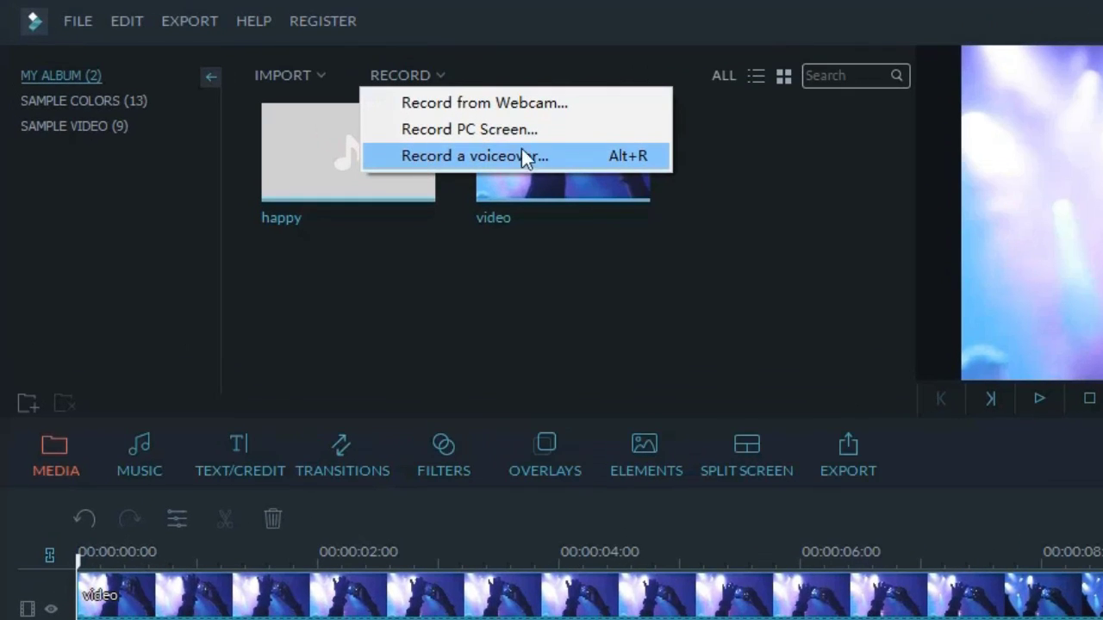
pyautogui.click(509, 154)
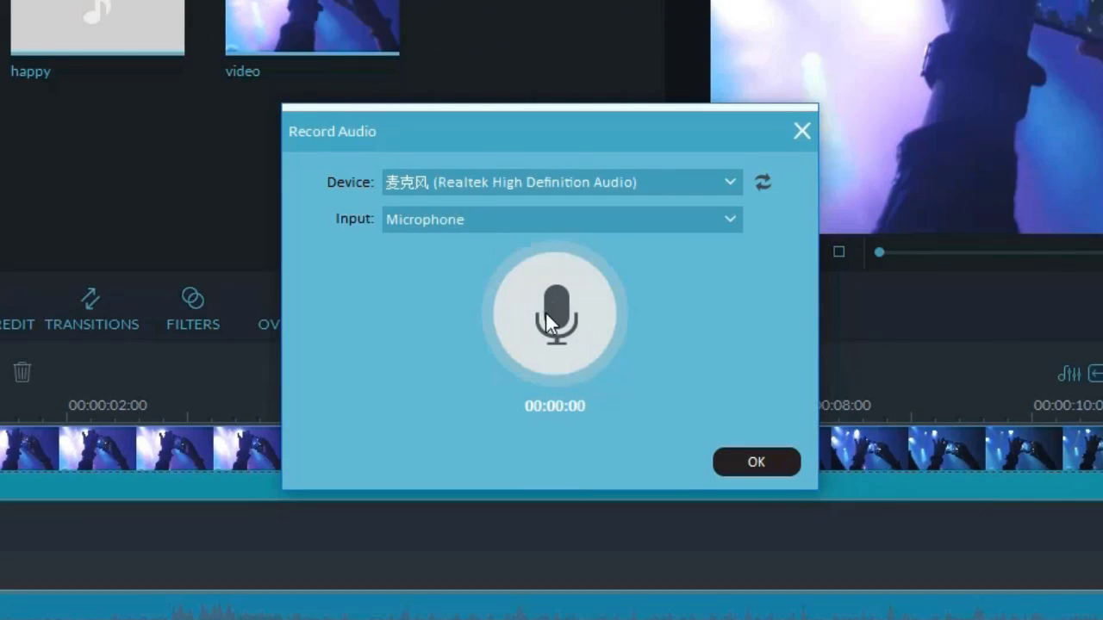
pyautogui.click(545, 311)
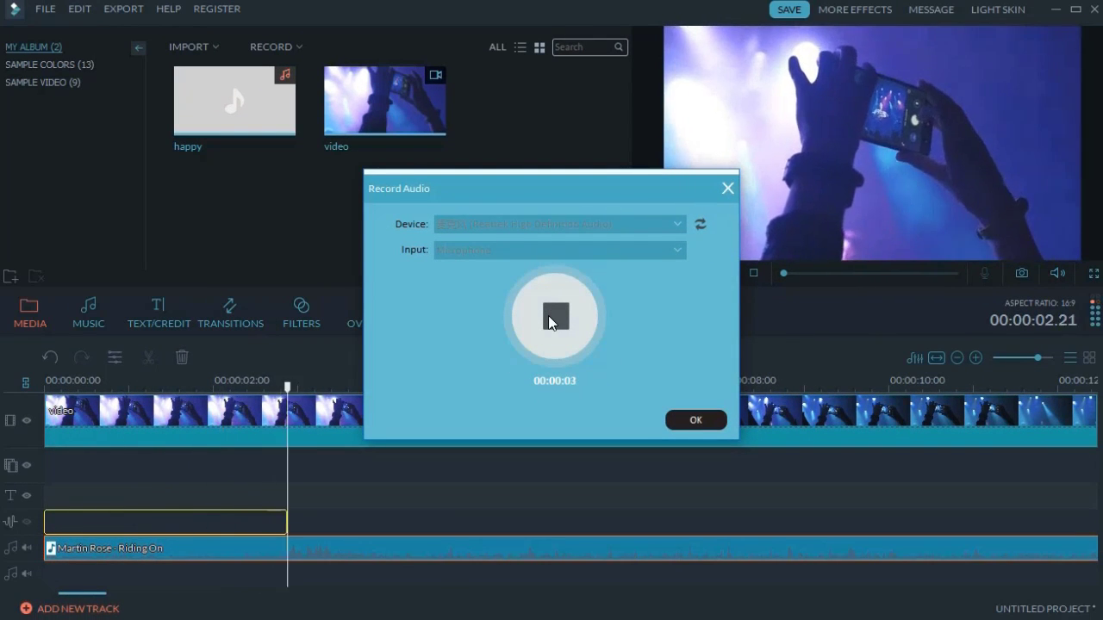
pyautogui.click(558, 326)
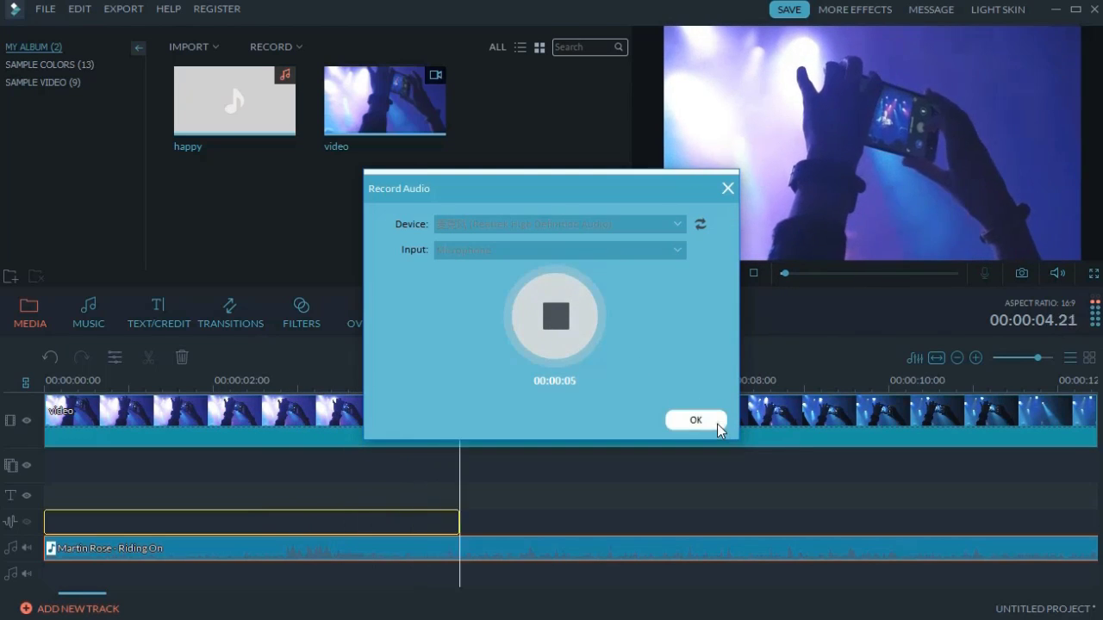
pyautogui.click(716, 424)
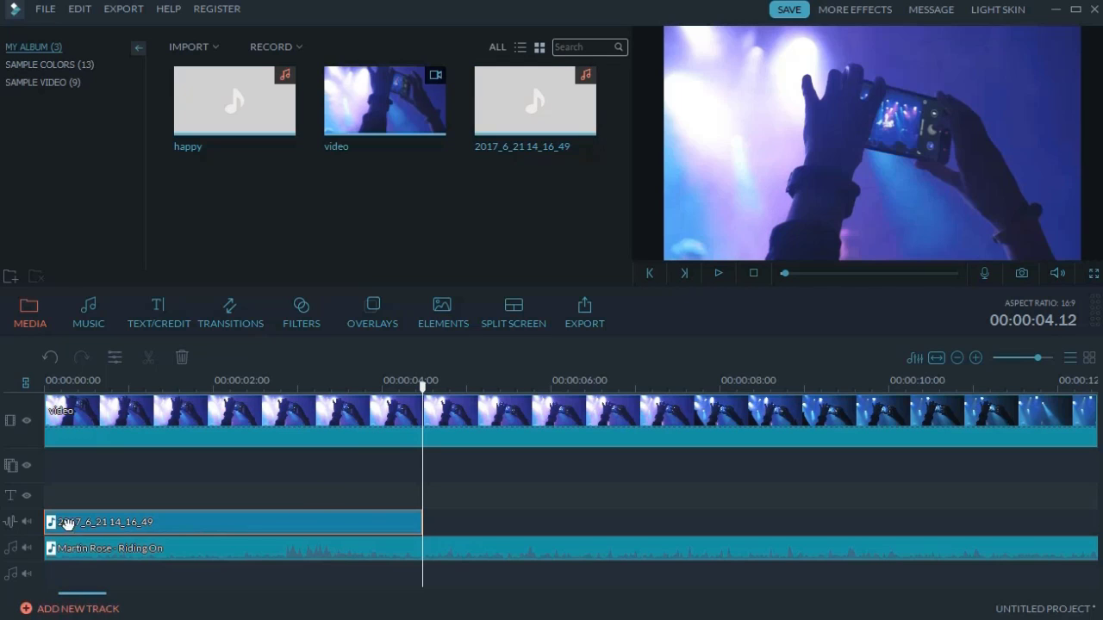
# - Set the number of music tracks to 3 in Track Manager
pyautogui.click(78, 610)
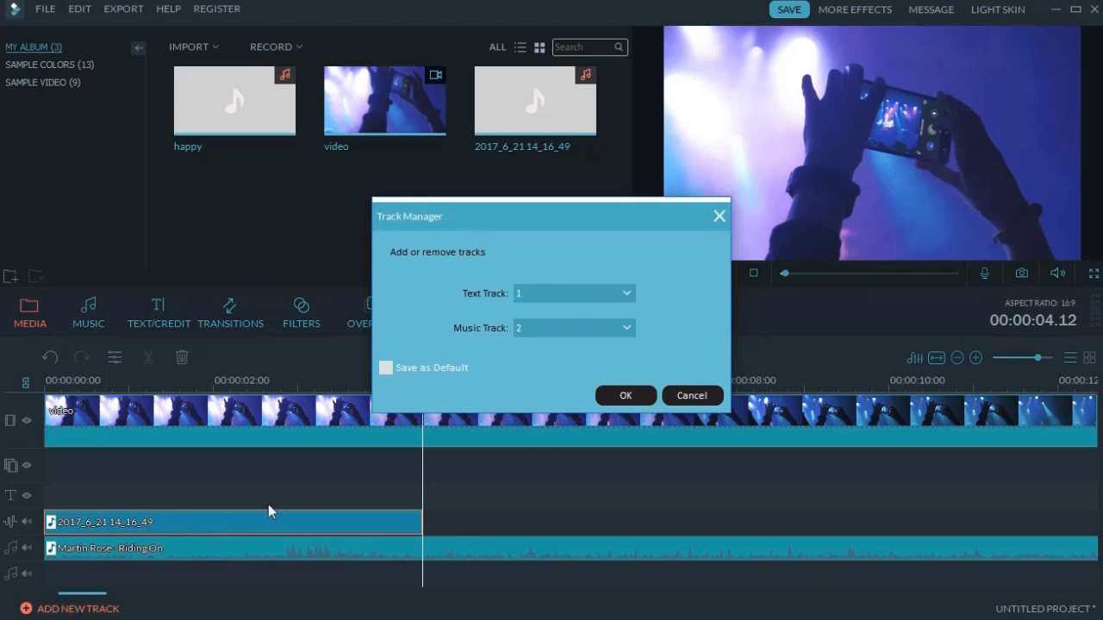
pyautogui.click(610, 328)
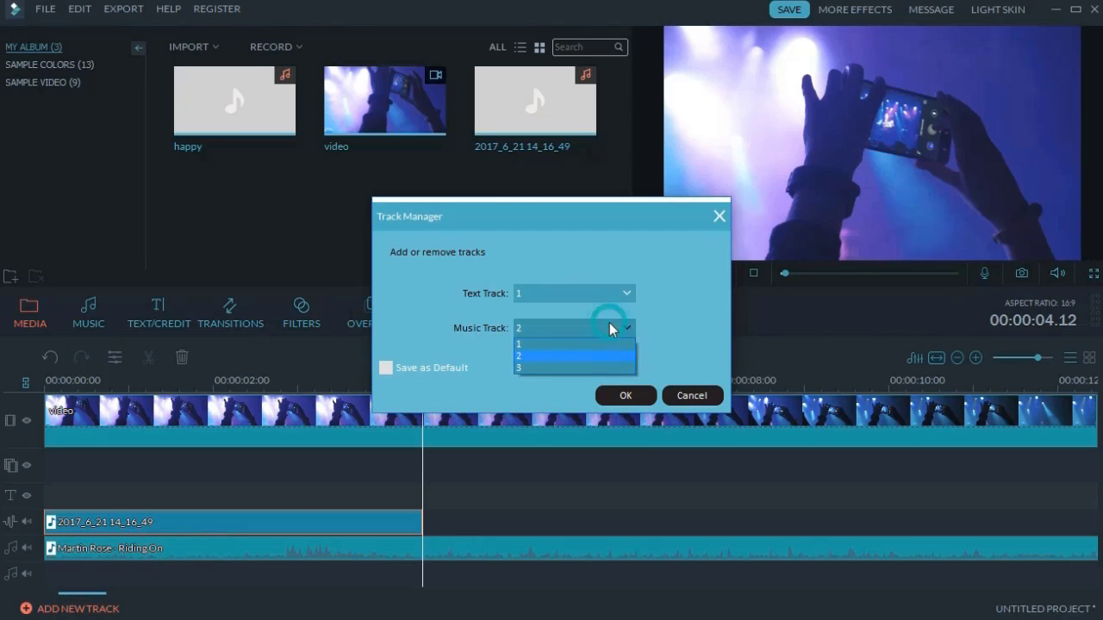
pyautogui.click(570, 367)
pyautogui.click(618, 394)
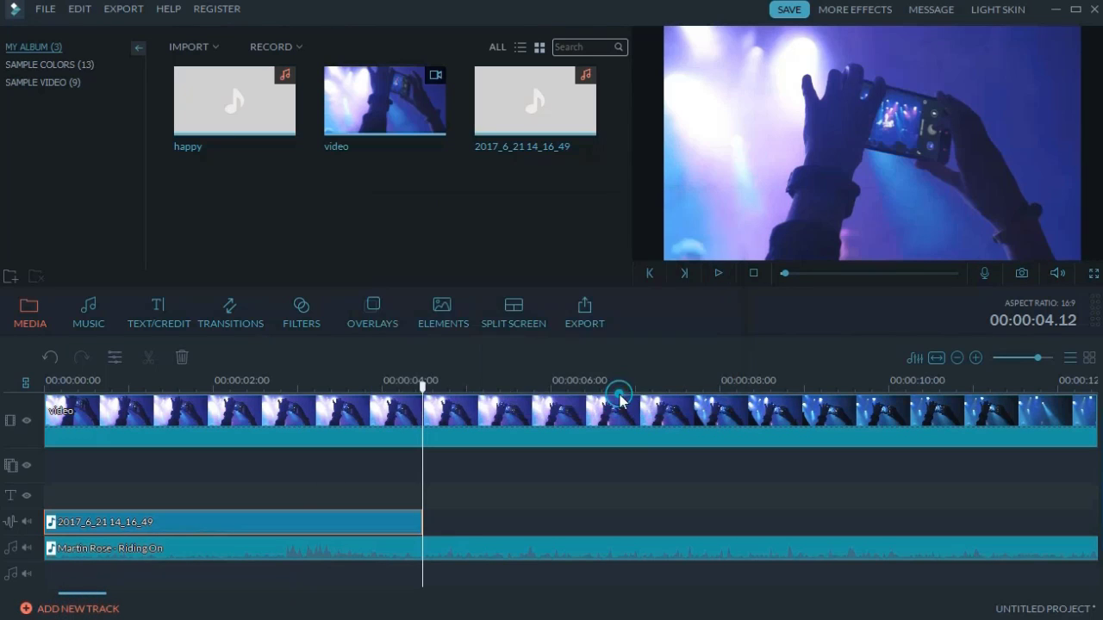
pyautogui.scroll(-1, 258, 495)
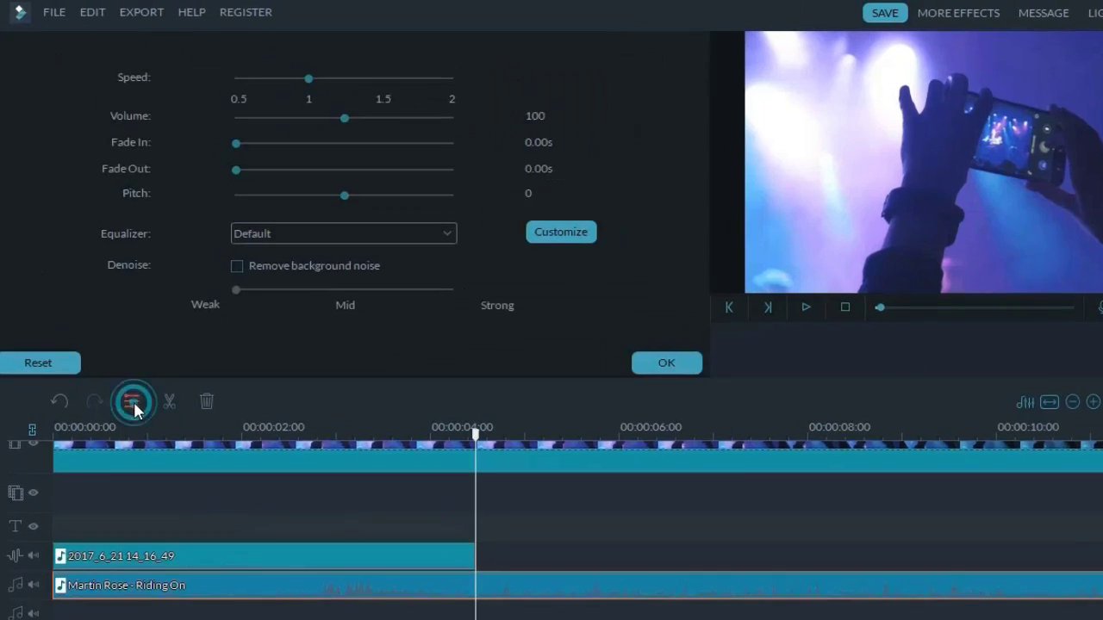
# - Set the voiceover clip's volume to 85, enable Remove background noise, and apply
pyautogui.moveTo(402, 104)
pyautogui.mouseDown()
pyautogui.moveTo(516, 107)
pyautogui.moveTo(404, 107)
pyautogui.mouseUp()
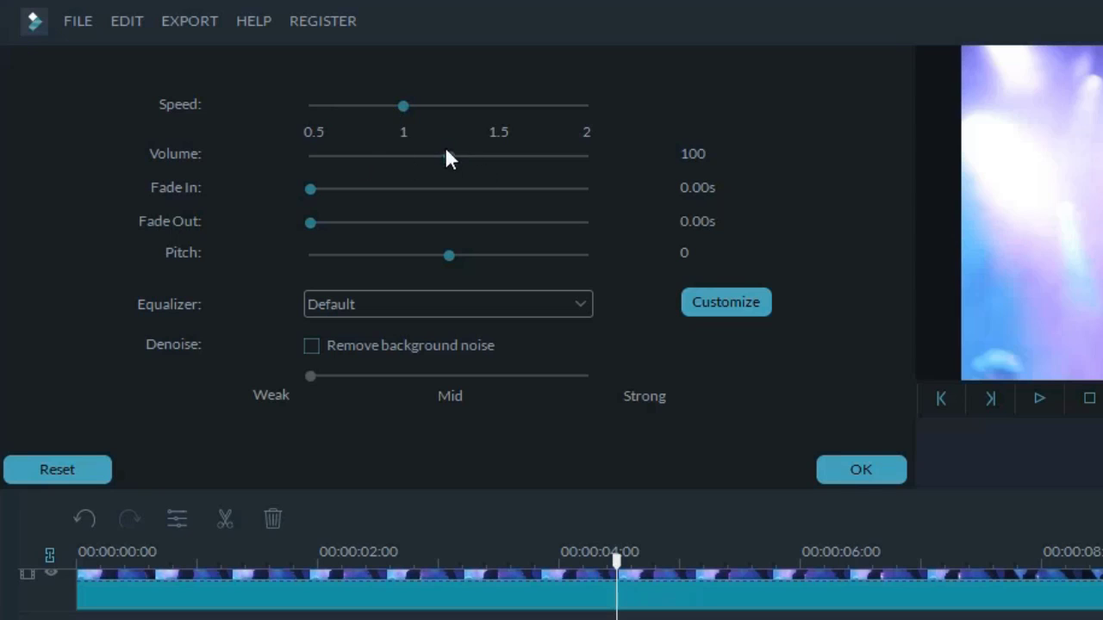
pyautogui.moveTo(446, 155)
pyautogui.mouseDown()
pyautogui.moveTo(527, 156)
pyautogui.moveTo(430, 157)
pyautogui.mouseUp()
pyautogui.moveTo(309, 189); pyautogui.dragTo(266, 233)
pyautogui.moveTo(528, 253); pyautogui.dragTo(438, 251)
pyautogui.click(315, 345)
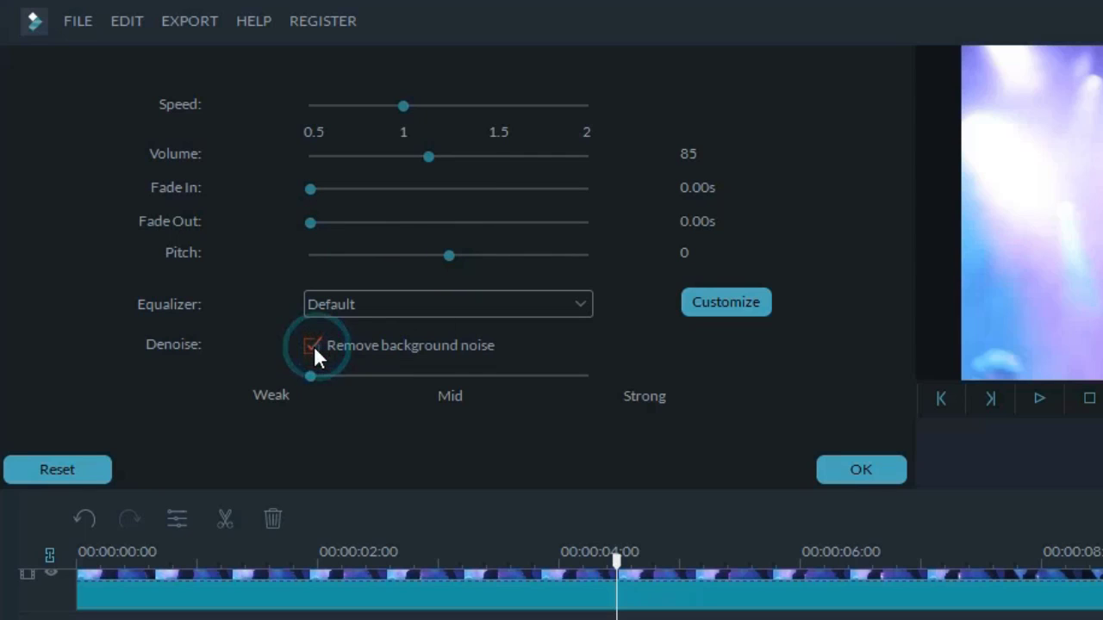
pyautogui.click(874, 469)
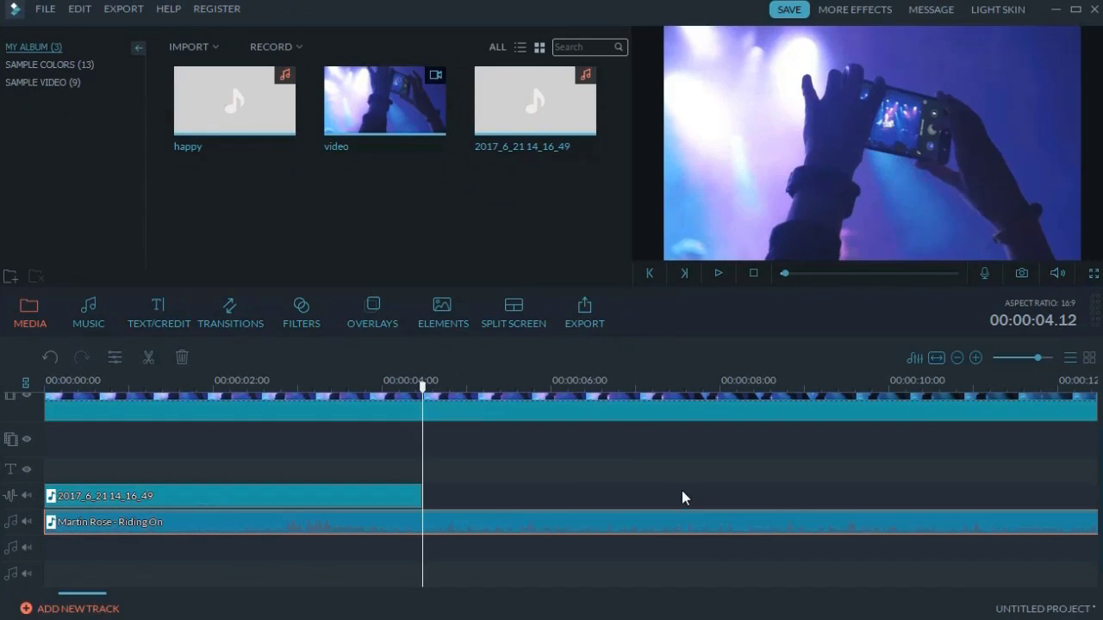
# - Turn the Record channel's pan knob slightly left in the Audio Mixer
pyautogui.click(914, 358)
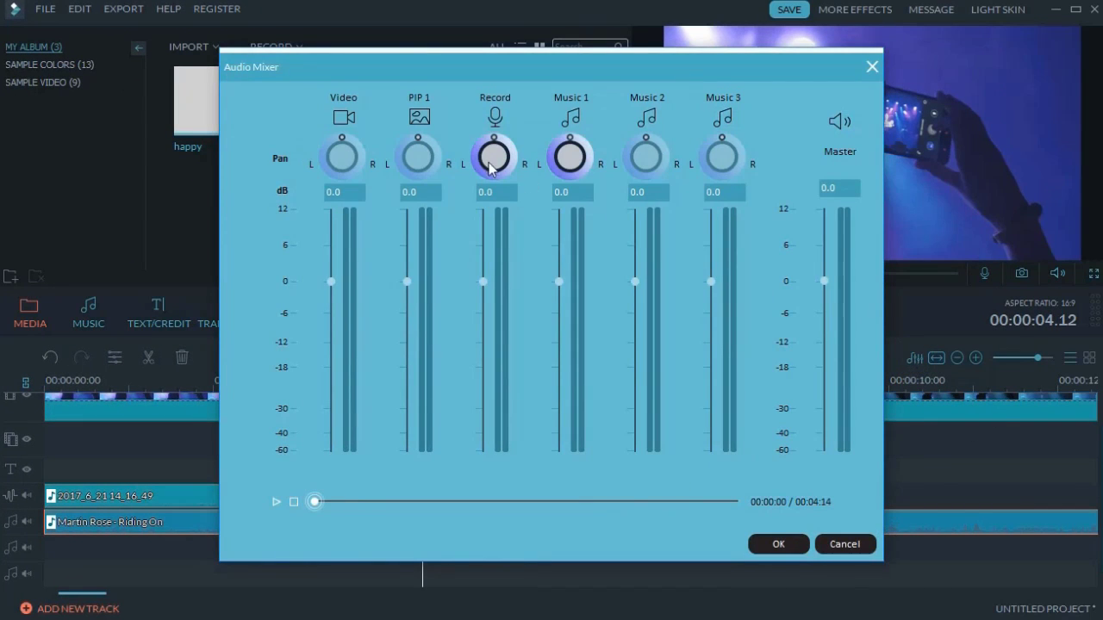
pyautogui.moveTo(497, 145); pyautogui.dragTo(509, 146)
pyautogui.click(569, 144)
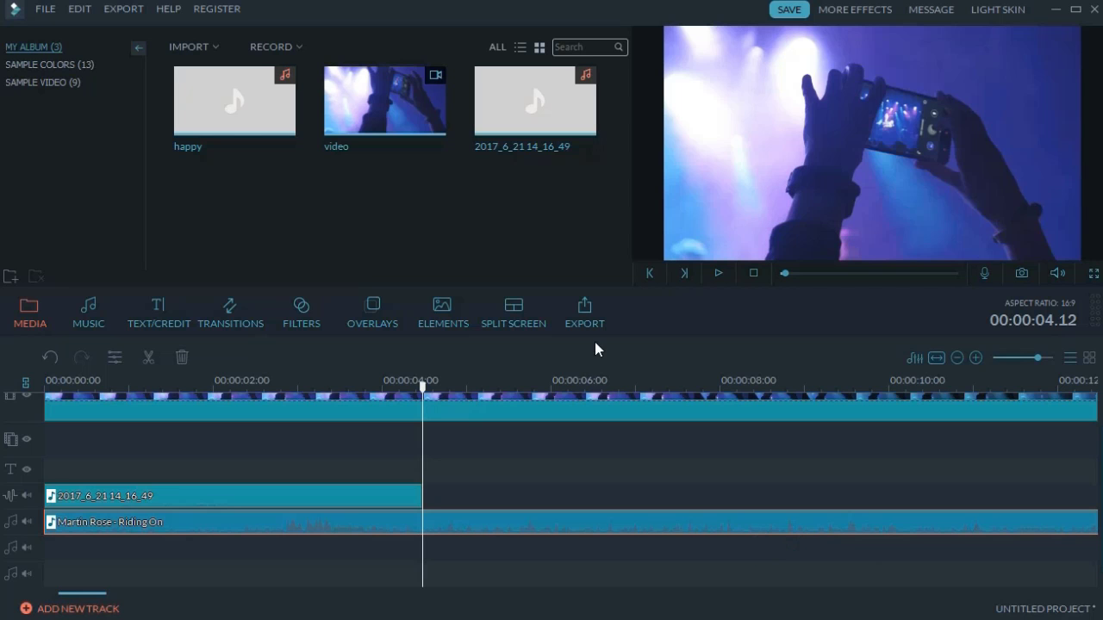
# - Review the Device, YouTube, Facebook, Vimeo and DVD tabs, then export locally as MP4 'My Video'
pyautogui.click(584, 310)
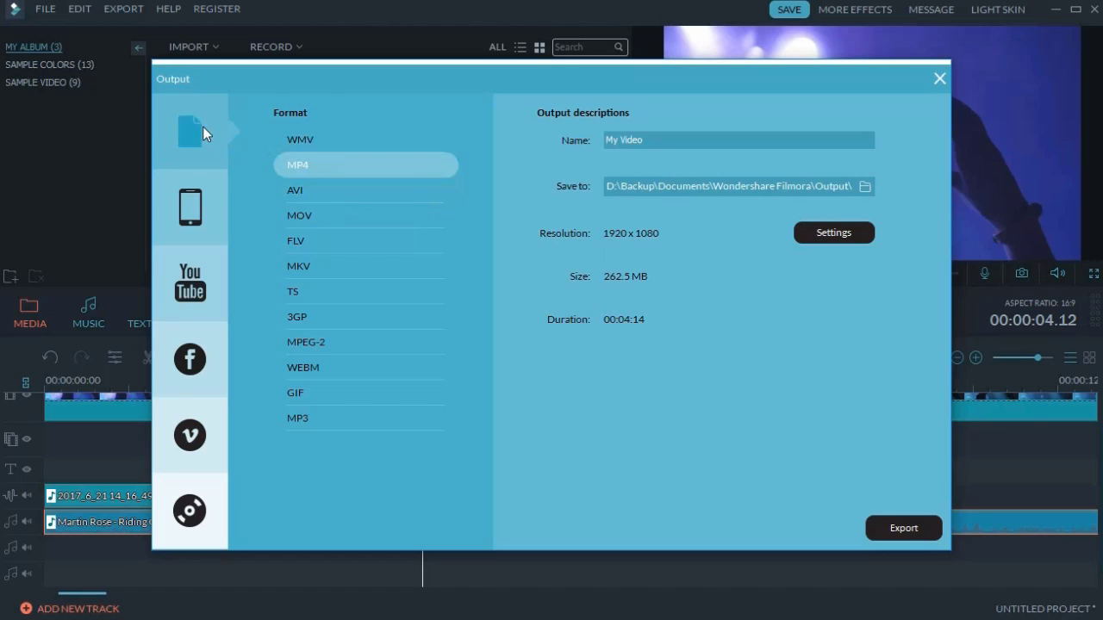
pyautogui.click(188, 205)
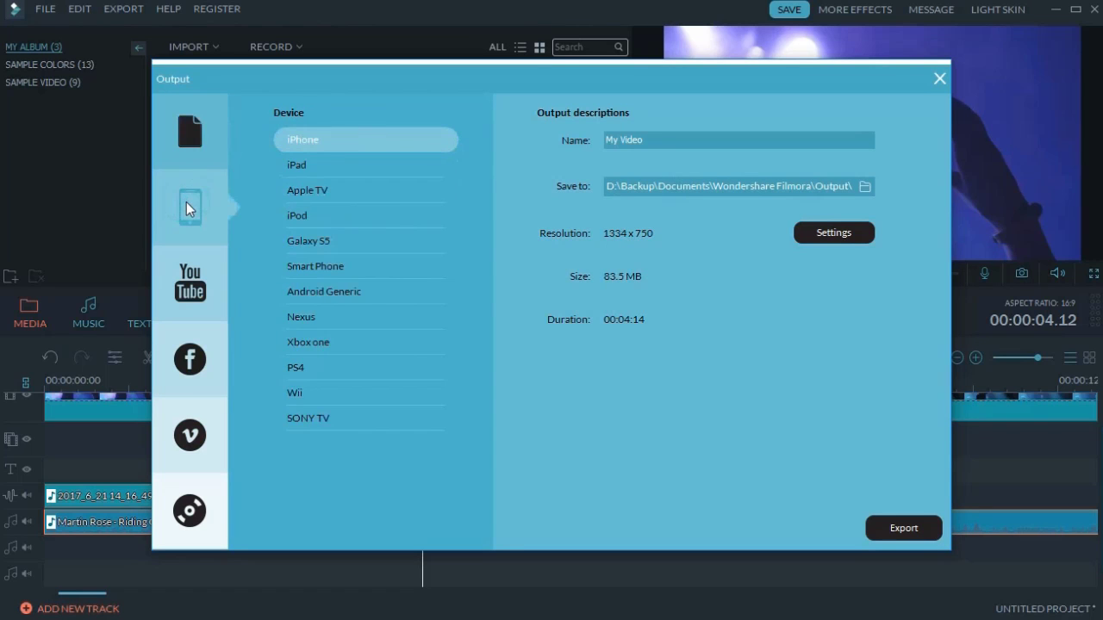
pyautogui.click(186, 281)
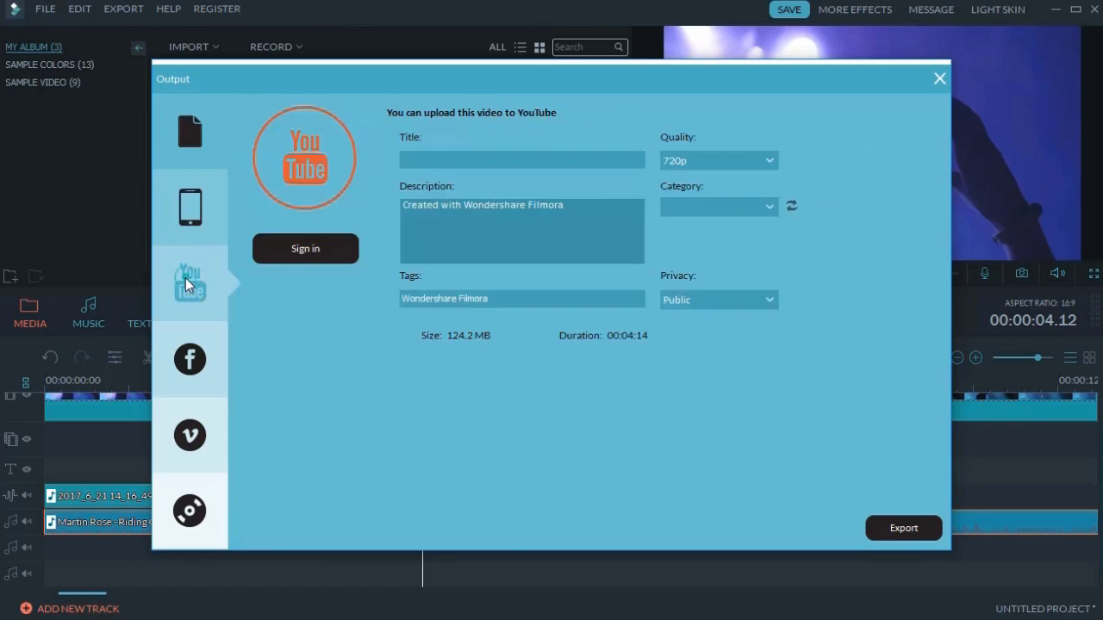
pyautogui.click(186, 357)
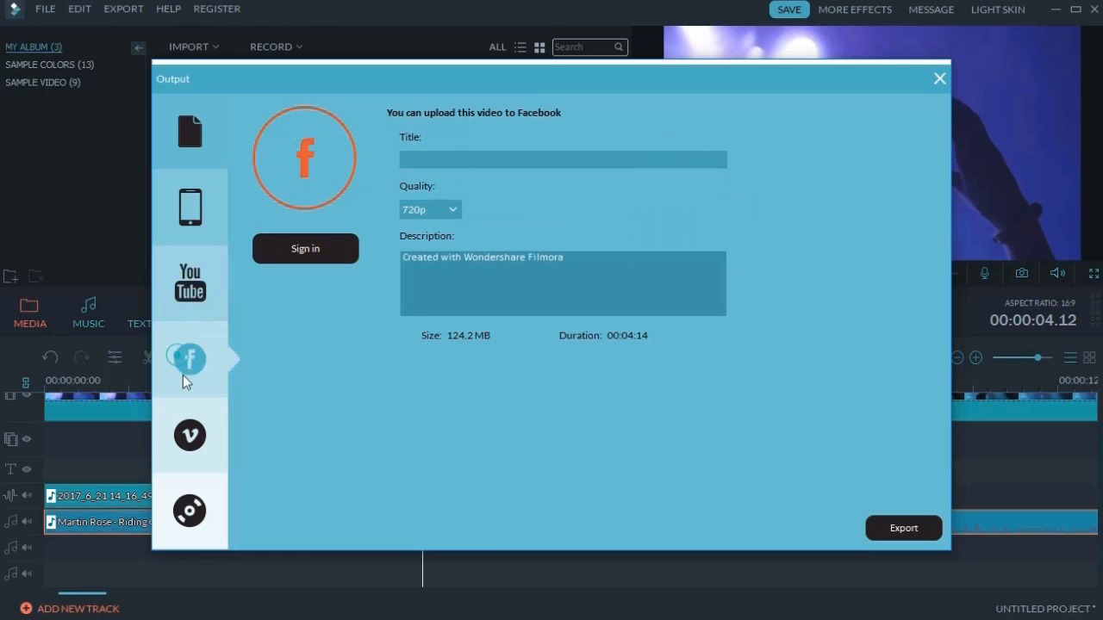
pyautogui.click(187, 443)
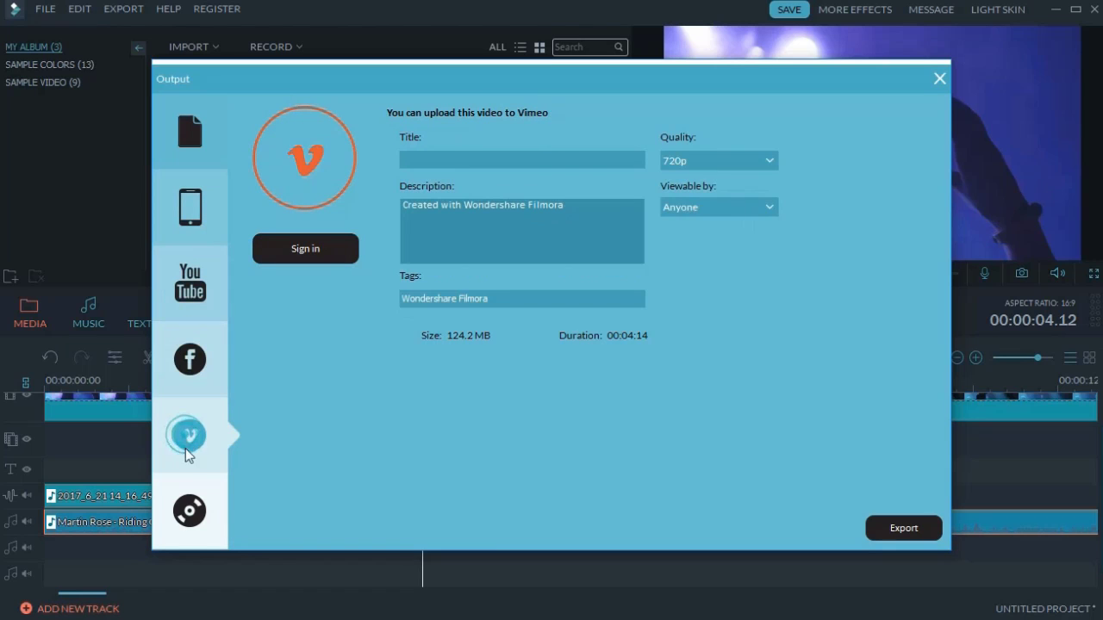
pyautogui.click(195, 514)
pyautogui.click(207, 136)
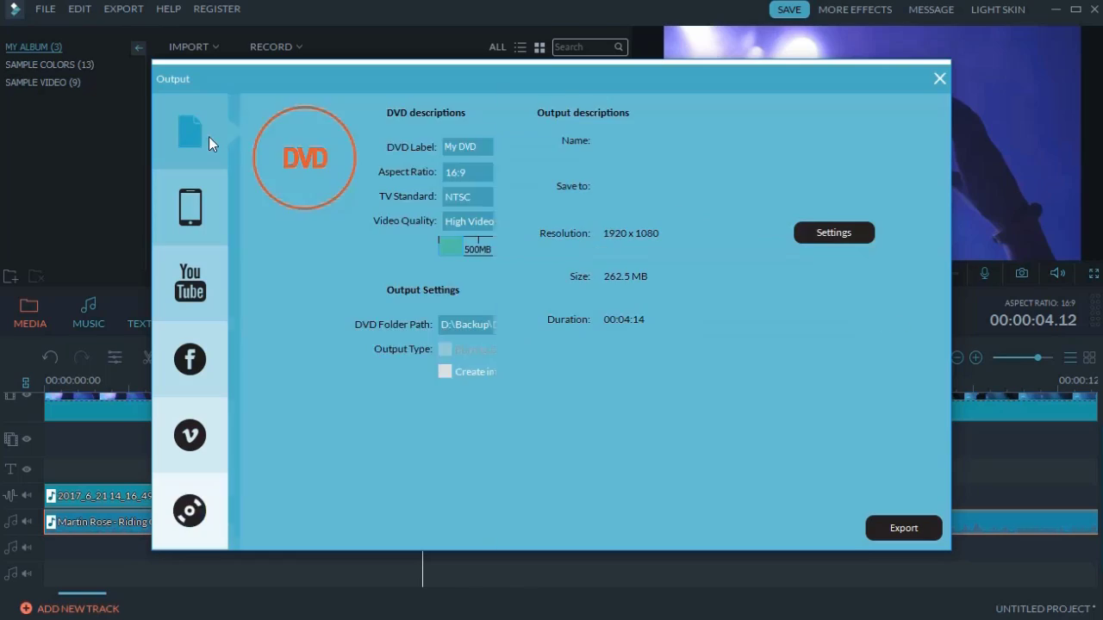
pyautogui.click(914, 526)
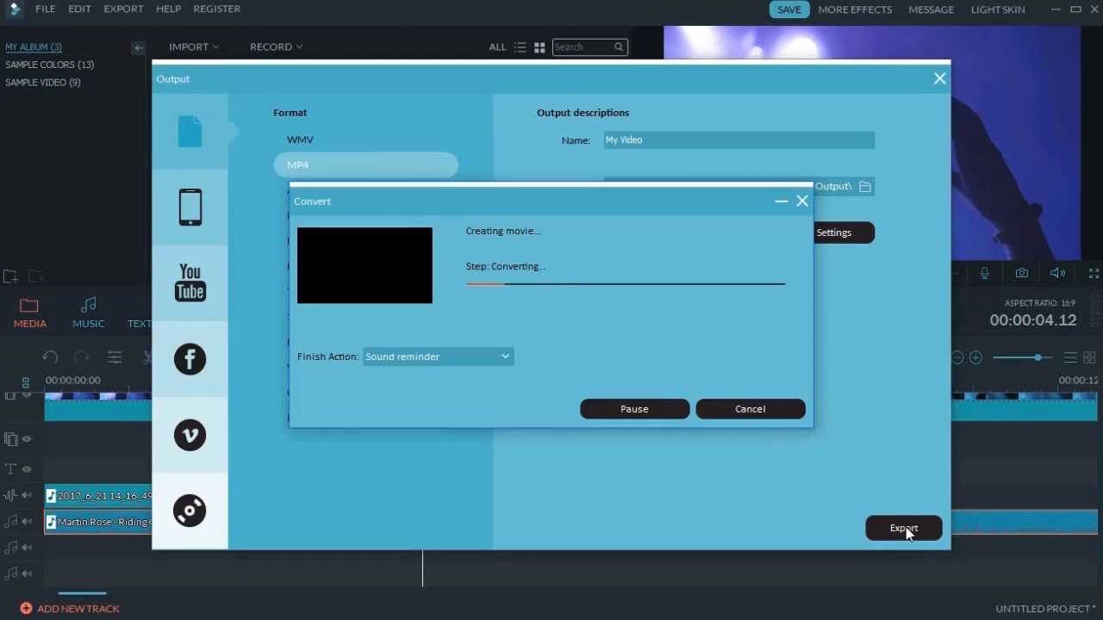